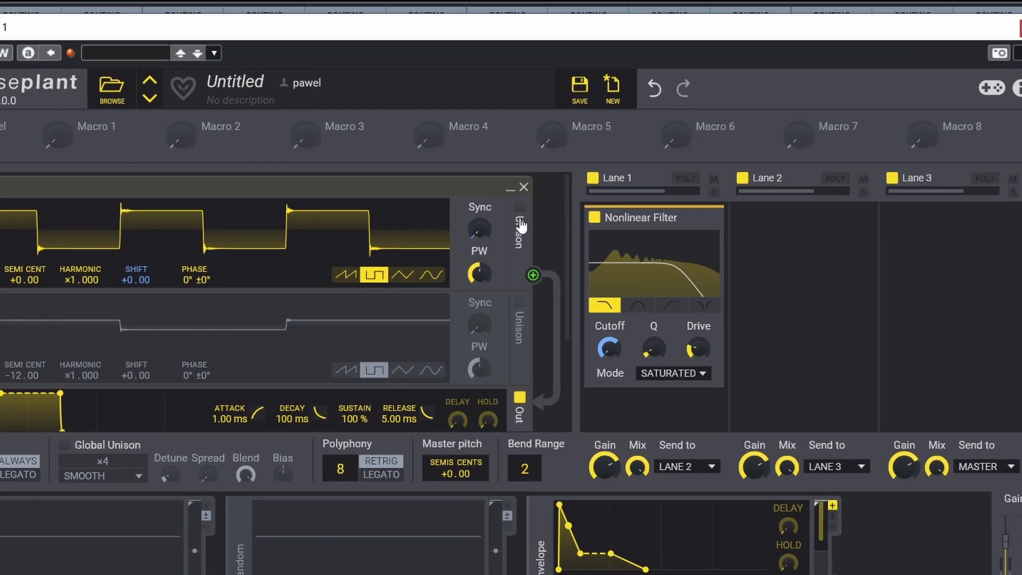
Step: Enable unison on oscillators 1 and 2, switch on oscillator 2, and activate the second Random LFO
left_click(532, 198)
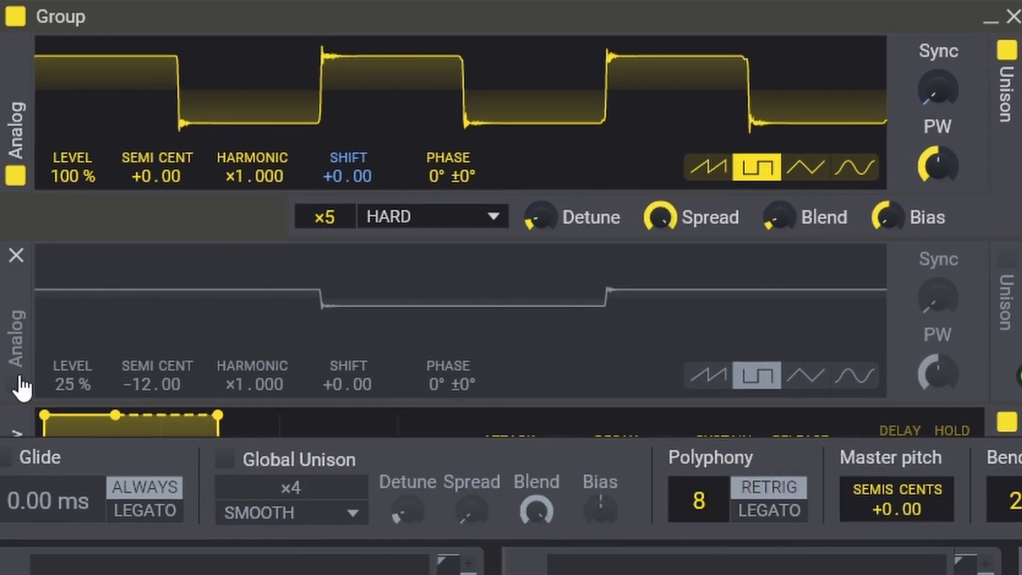
left_click(19, 383)
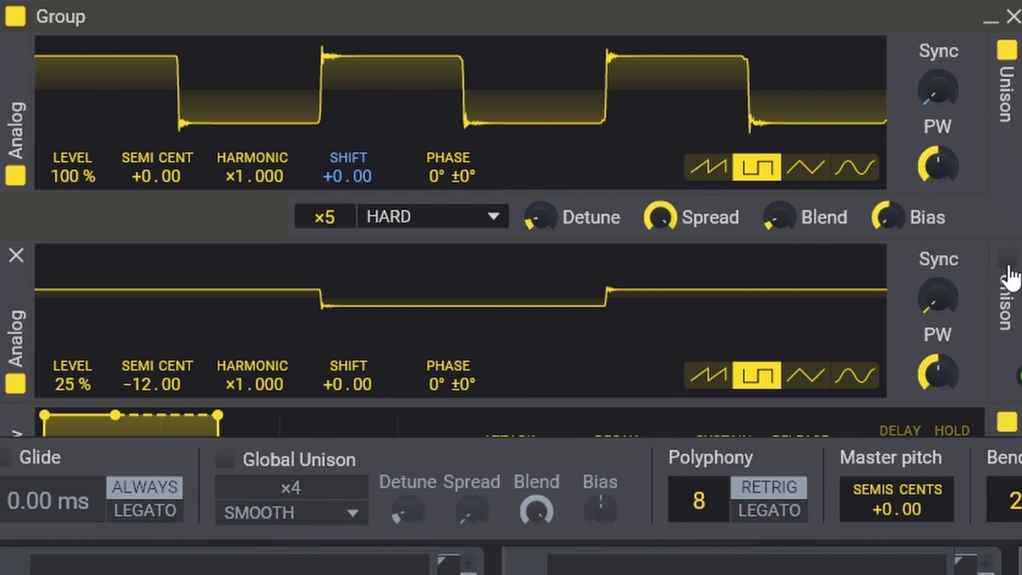
left_click(1008, 263)
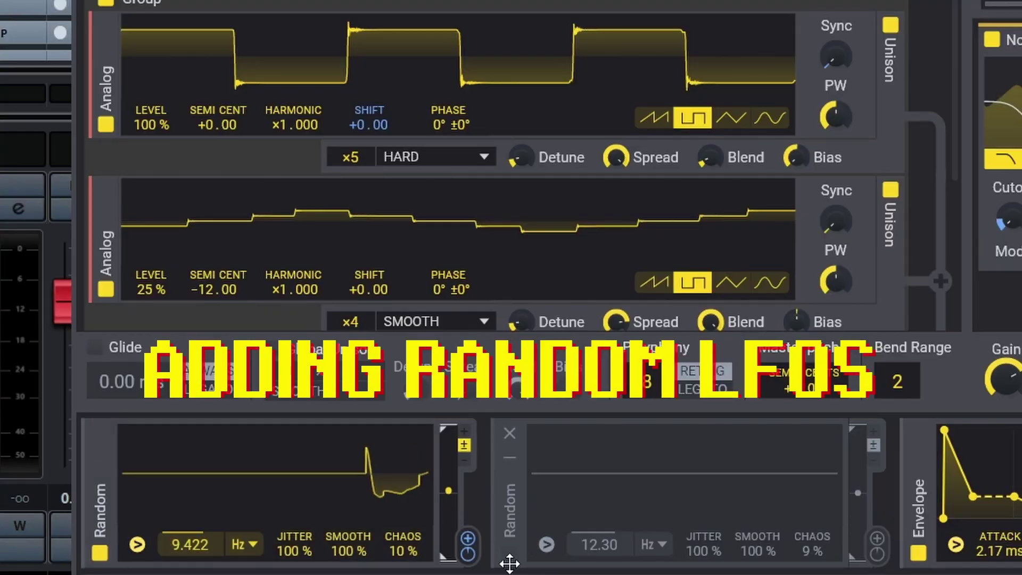
left_click(510, 553)
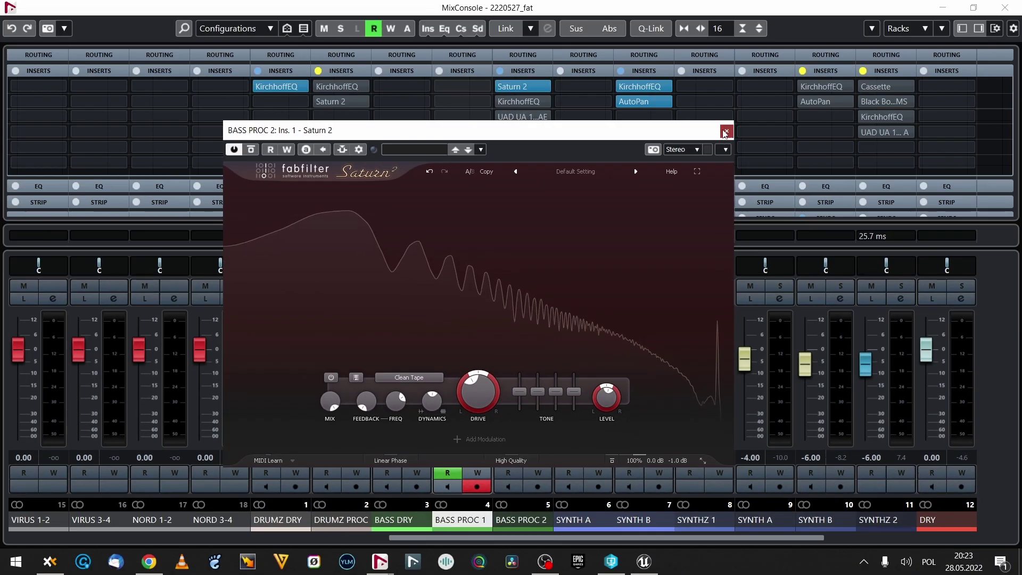
Step: Close BASS PROC 2's Saturn 2 window, then check and close its KirchhoffEQ and UAD 1176AE editors
left_click(726, 130)
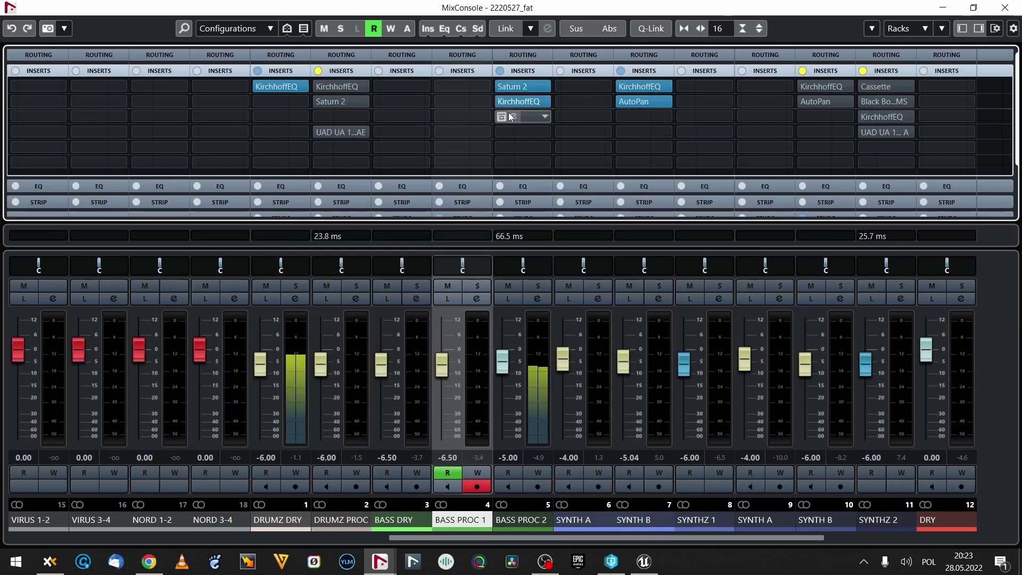
left_click(510, 101)
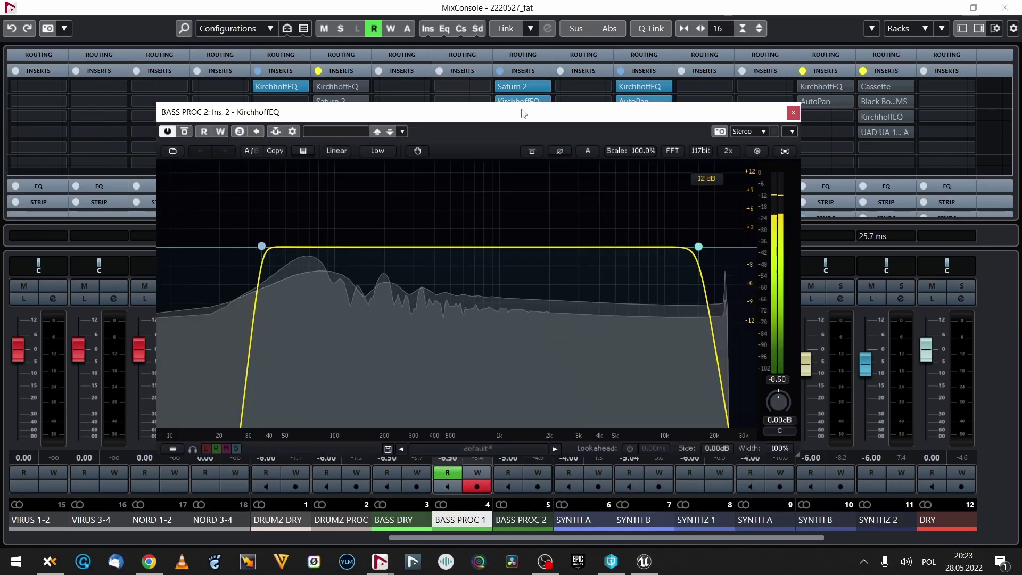
left_click(793, 109)
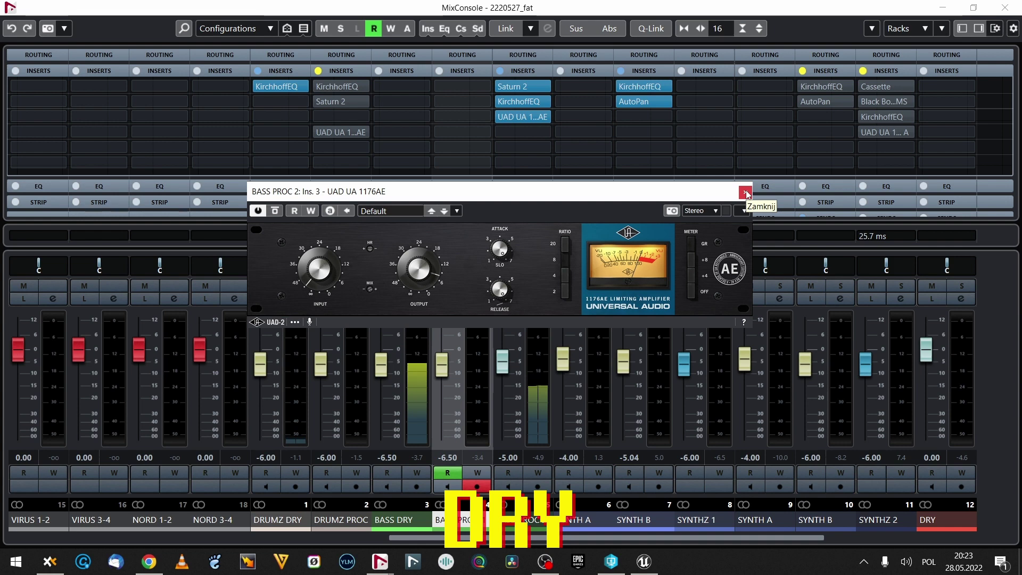
left_click(745, 192)
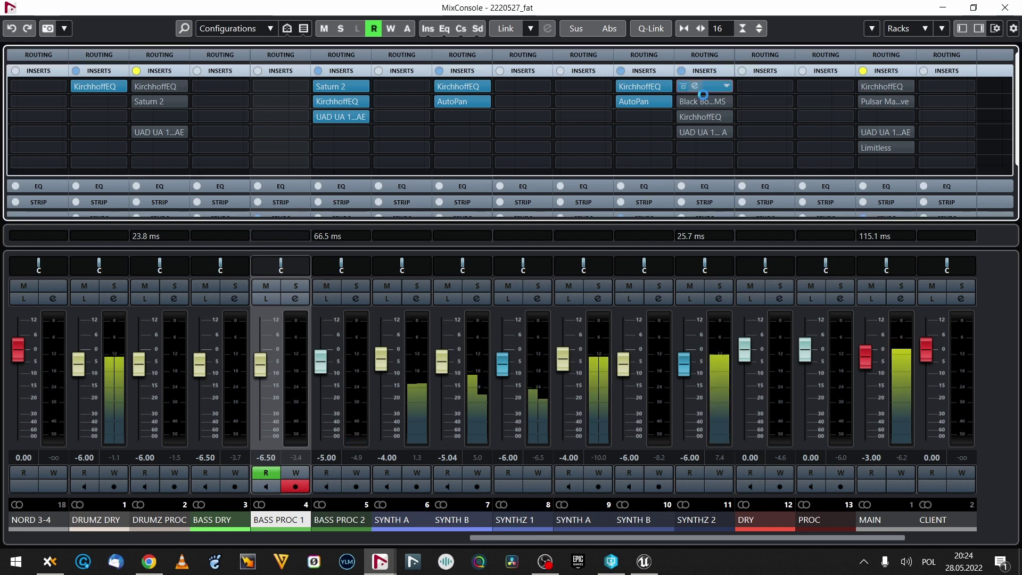
Step: Open and close SYNTHZ 2's Cassette and Black Box HG-2MS insert editors
left_click(695, 86)
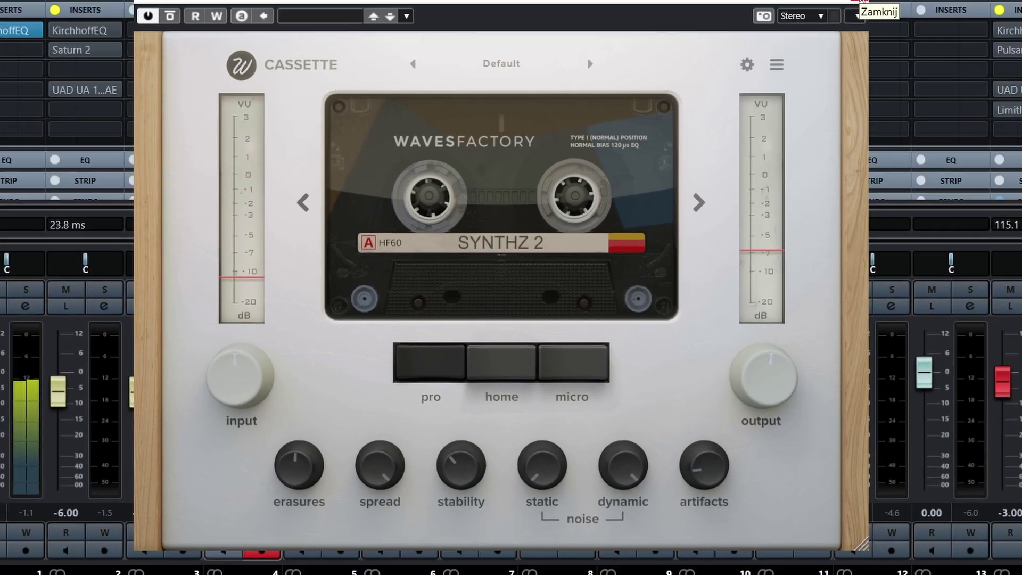
left_click(755, 59)
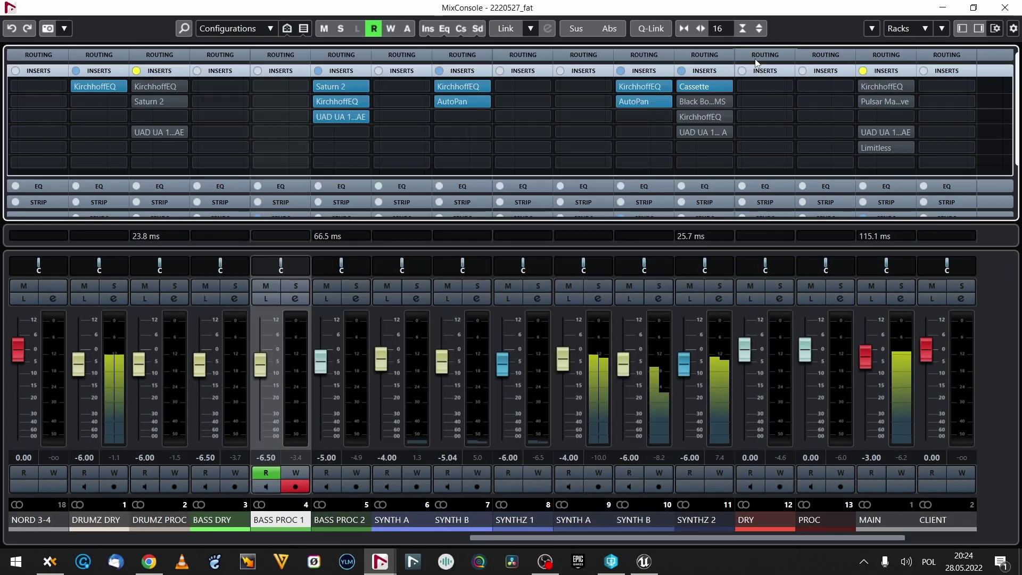
left_click(695, 101)
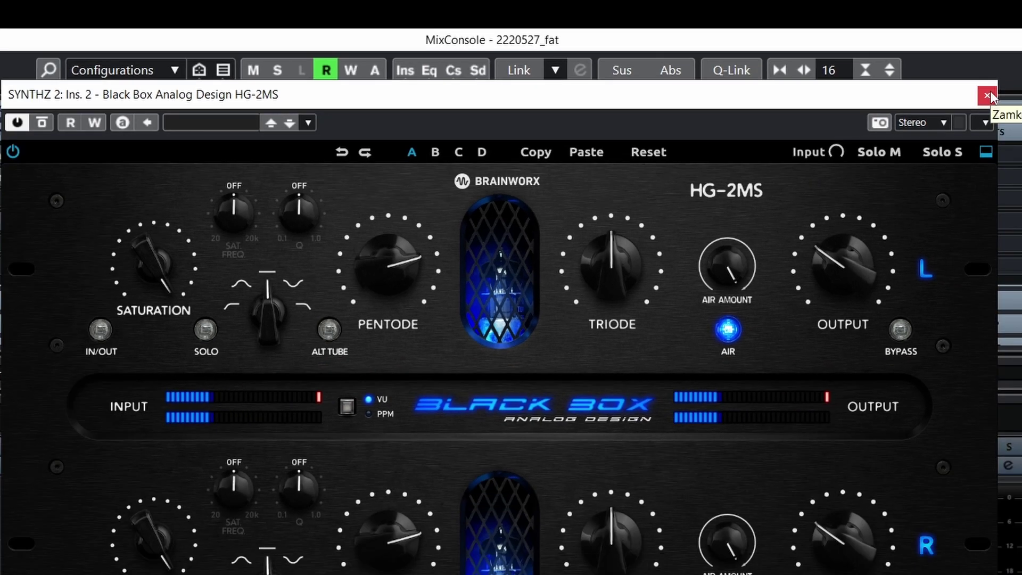
left_click(1021, 126)
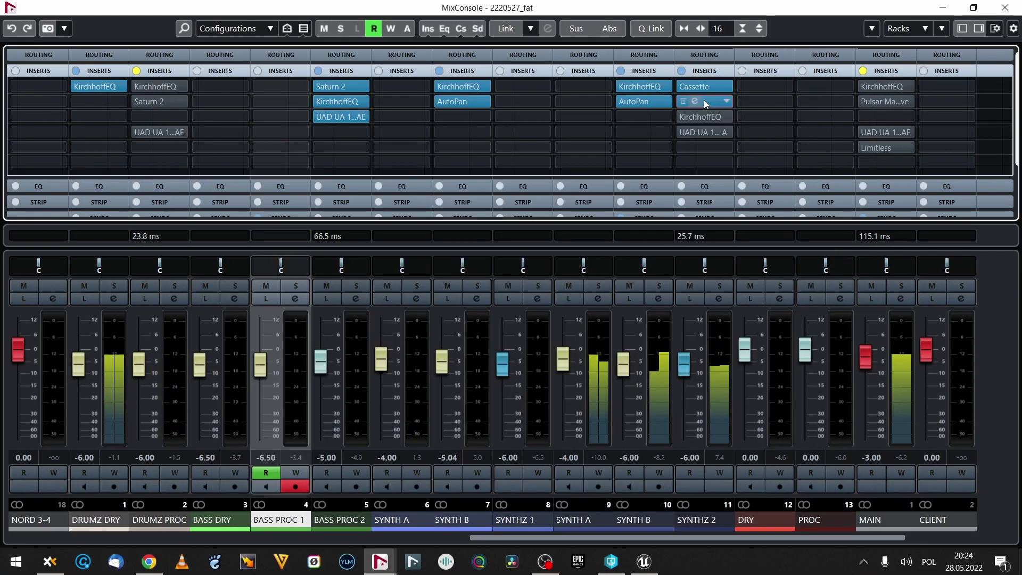
Step: Open and close SYNTHZ 2's KirchhoffEQ and UAD 1176 Rev A insert editors
left_click(695, 116)
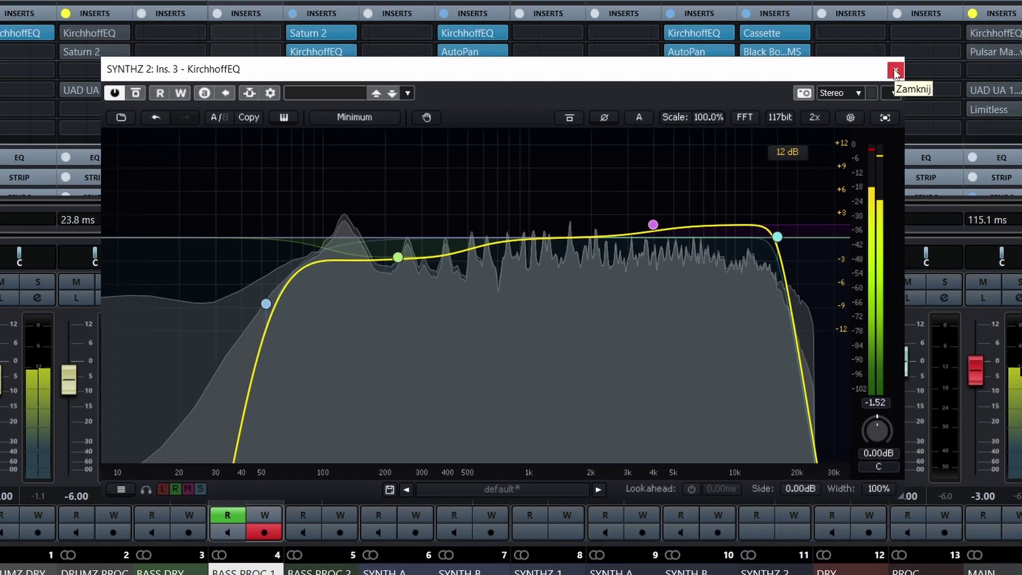
left_click(895, 70)
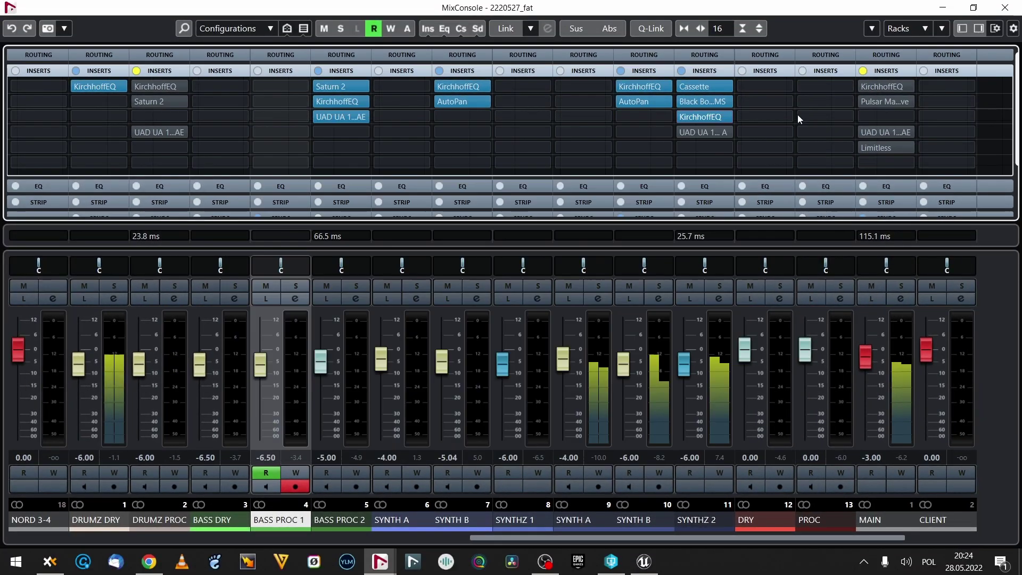
left_click(698, 131)
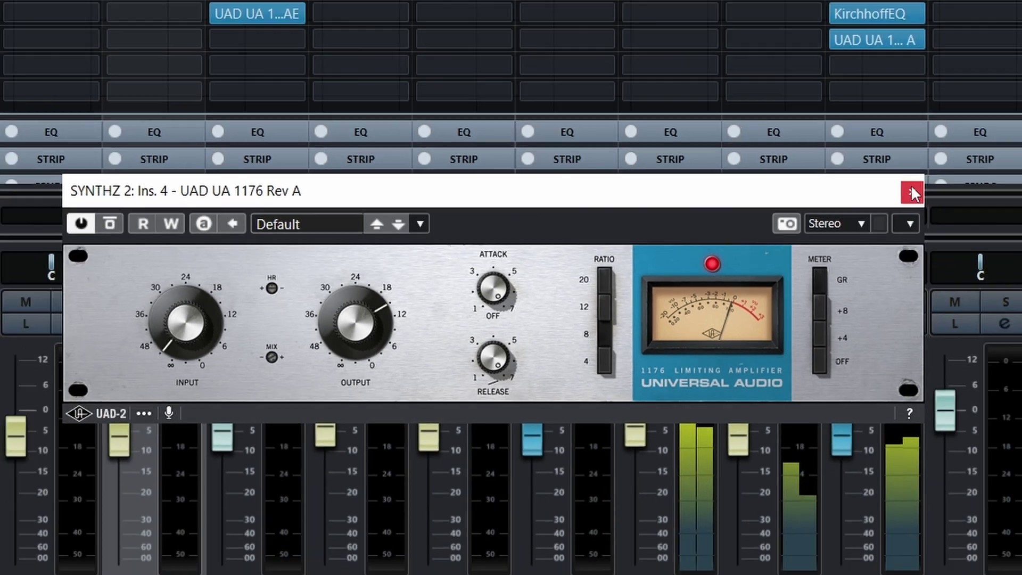
left_click(912, 191)
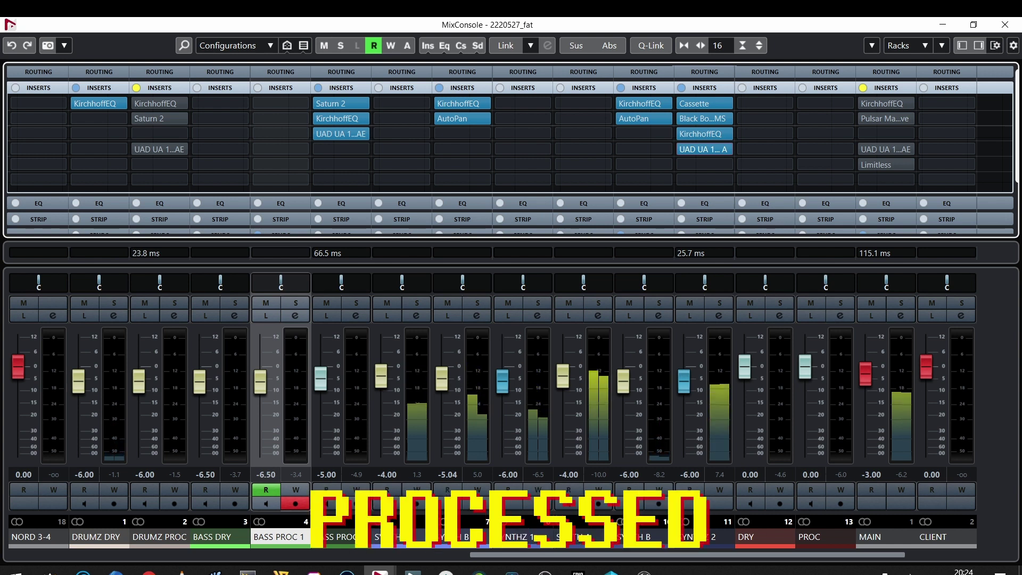
left_click_drag(710, 555, 726, 556)
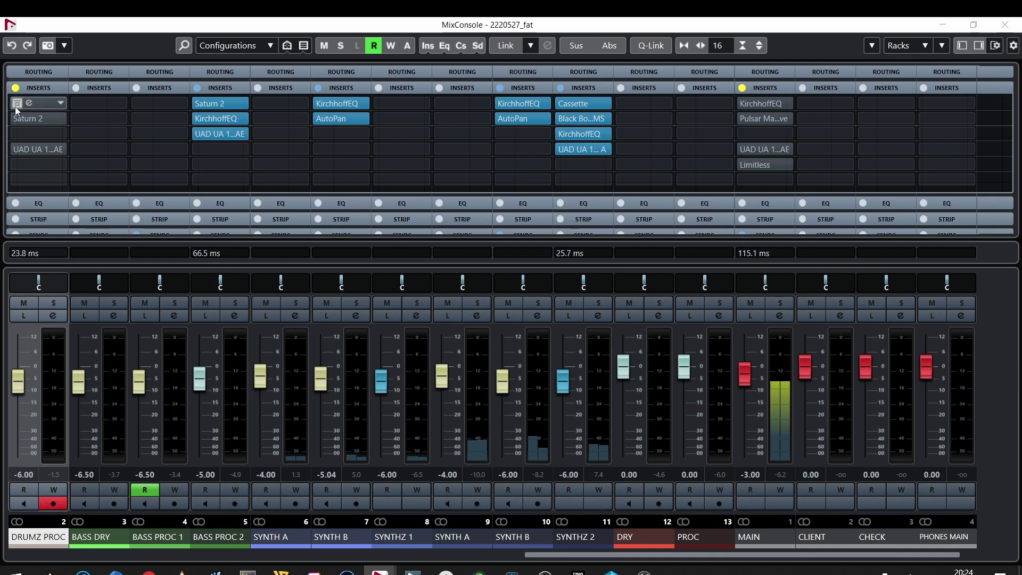
Step: Re-enable DRUMZ PROC's bypassed KirchhoffEQ insert and start playback to hear the drums
left_click(16, 103)
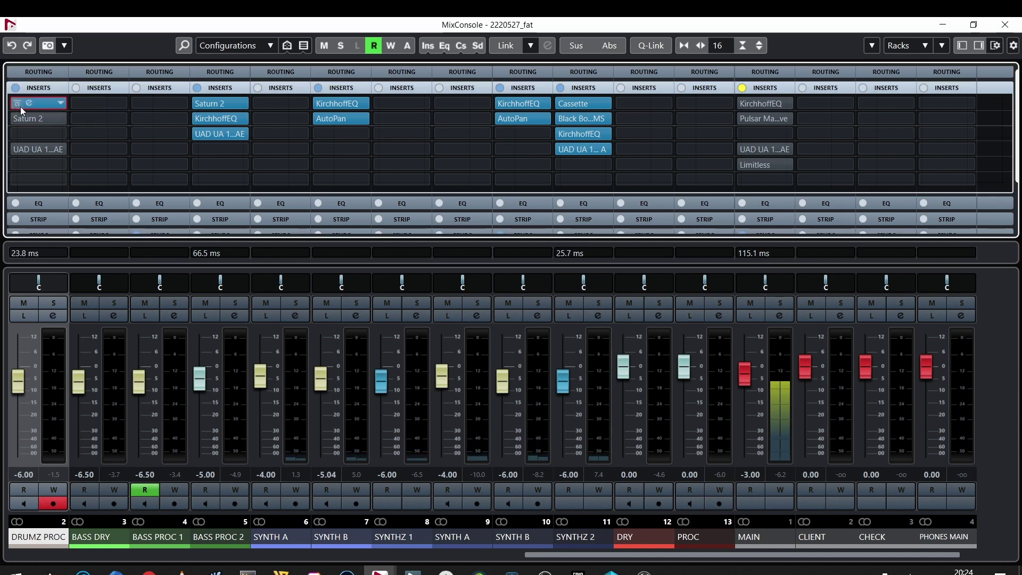
left_click(30, 105)
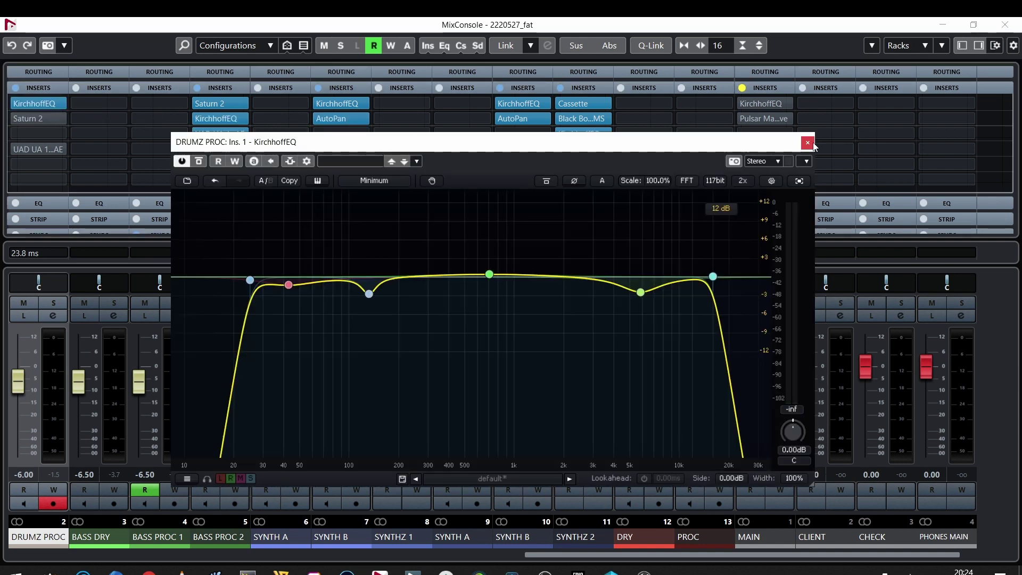
key("space")
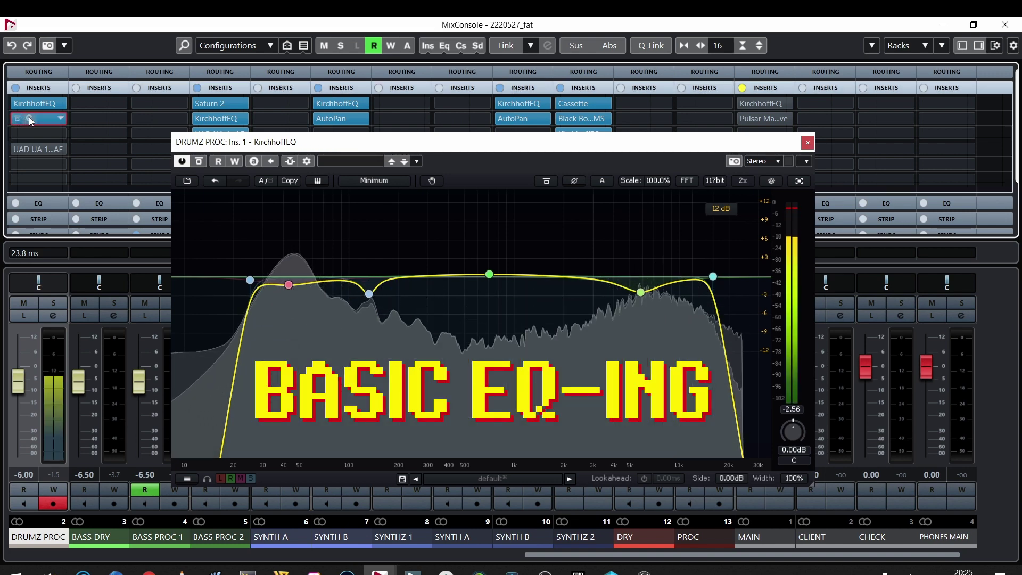
Step: Check DRUMZ PROC's Saturn 2 and UAD 1176AE editors during playback, closing each window
left_click(30, 120)
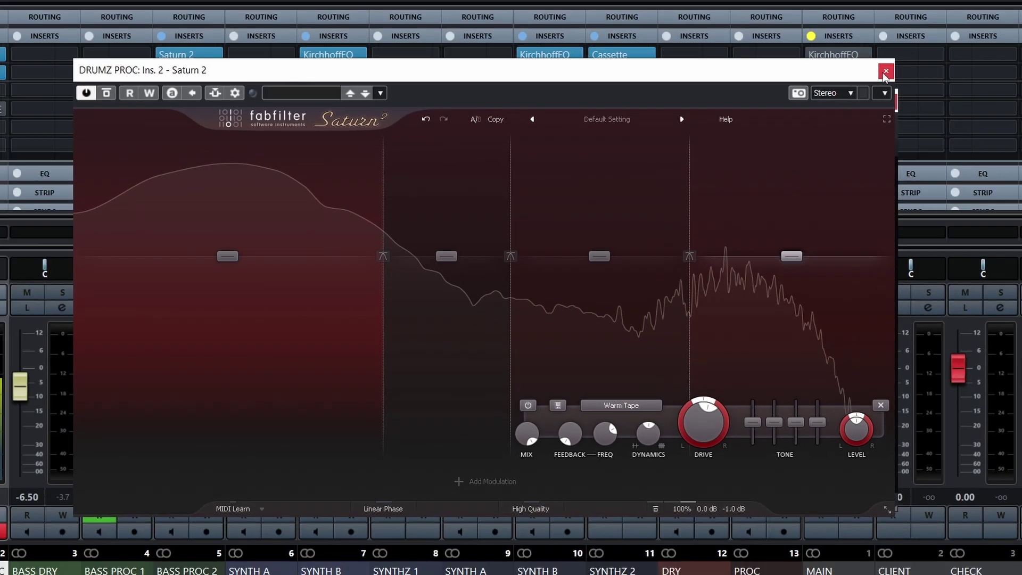
left_click(1007, 30)
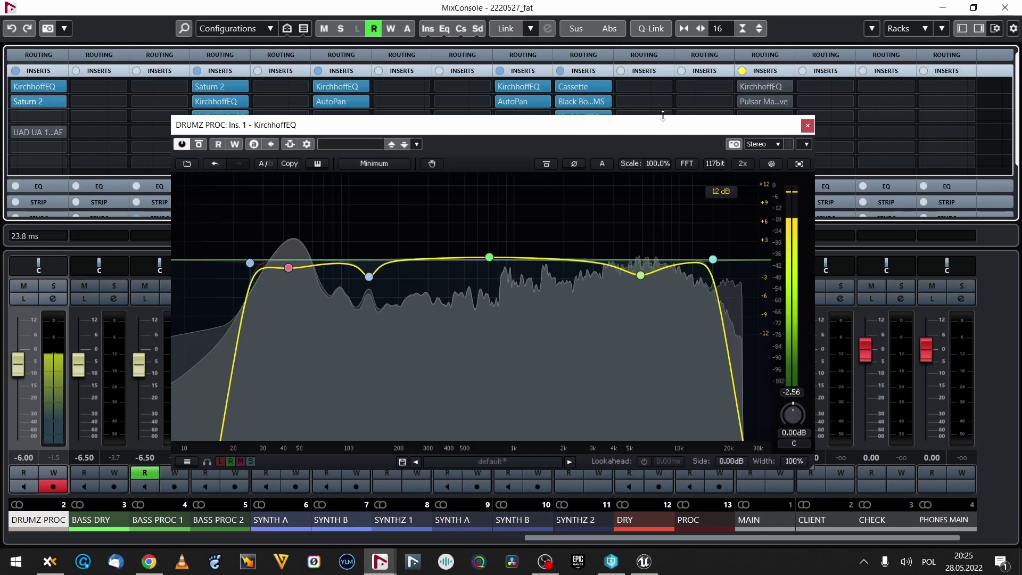
left_click(807, 127)
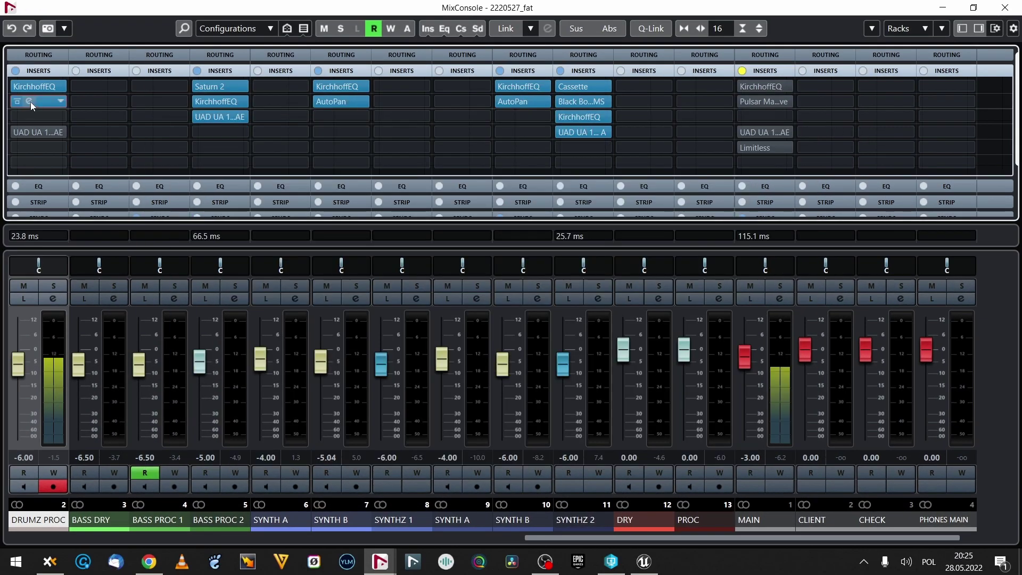
left_click(28, 134)
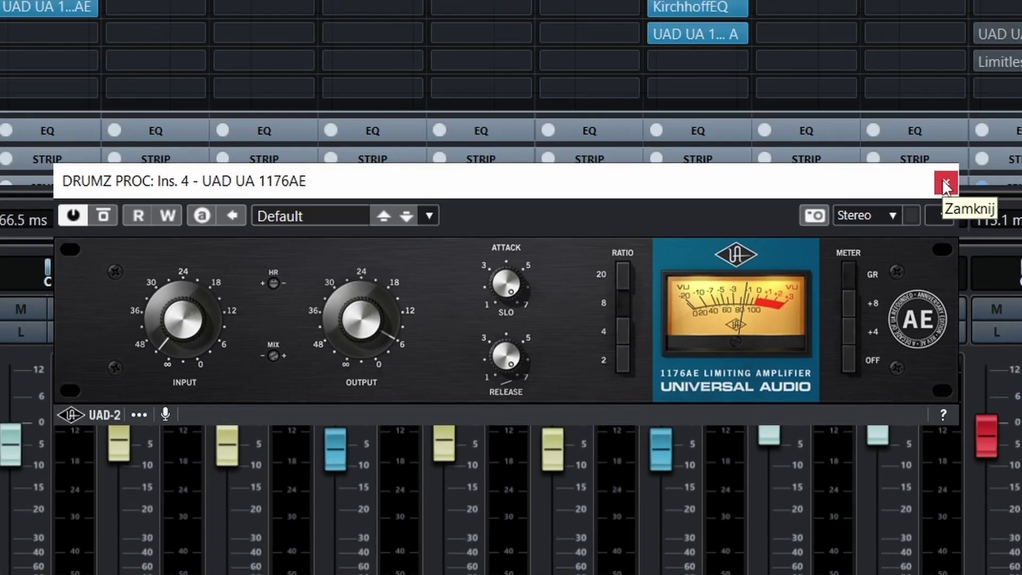
left_click(947, 183)
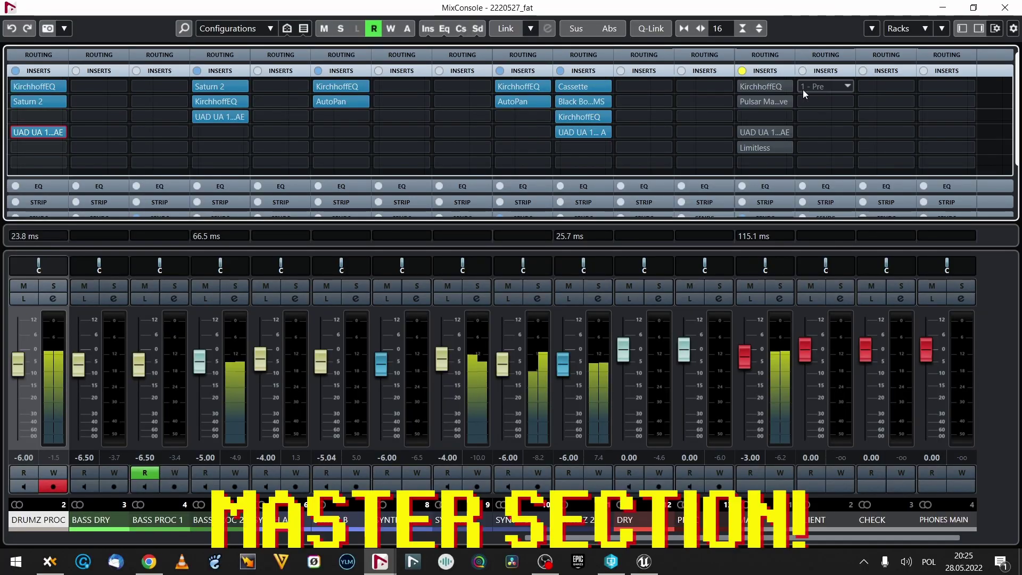
Step: Open the MAIN bus KirchhoffEQ, Pulsar Massive and UAD 1176AE inserts, then the Limitless editor
left_click(758, 88)
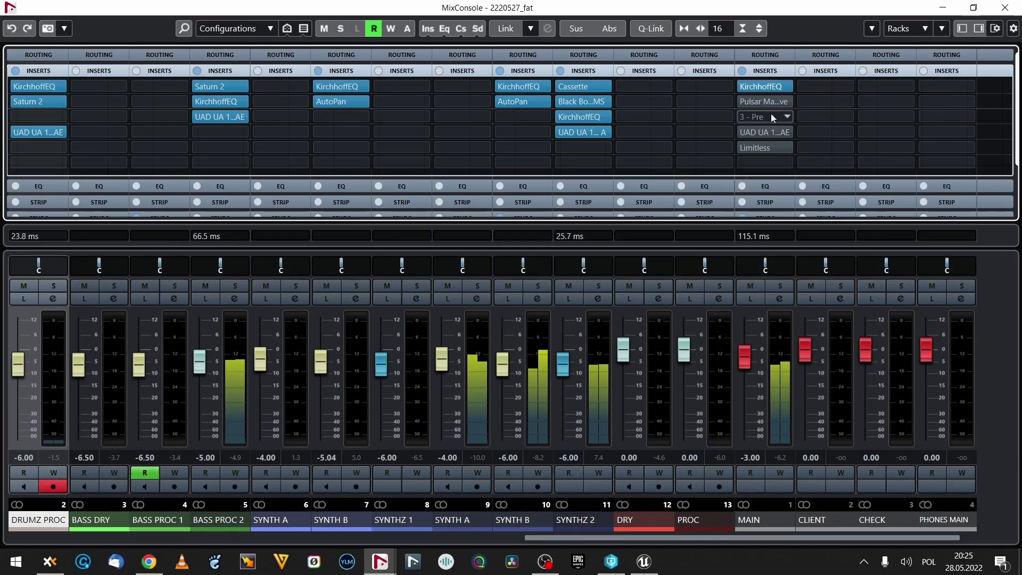
left_click(761, 104)
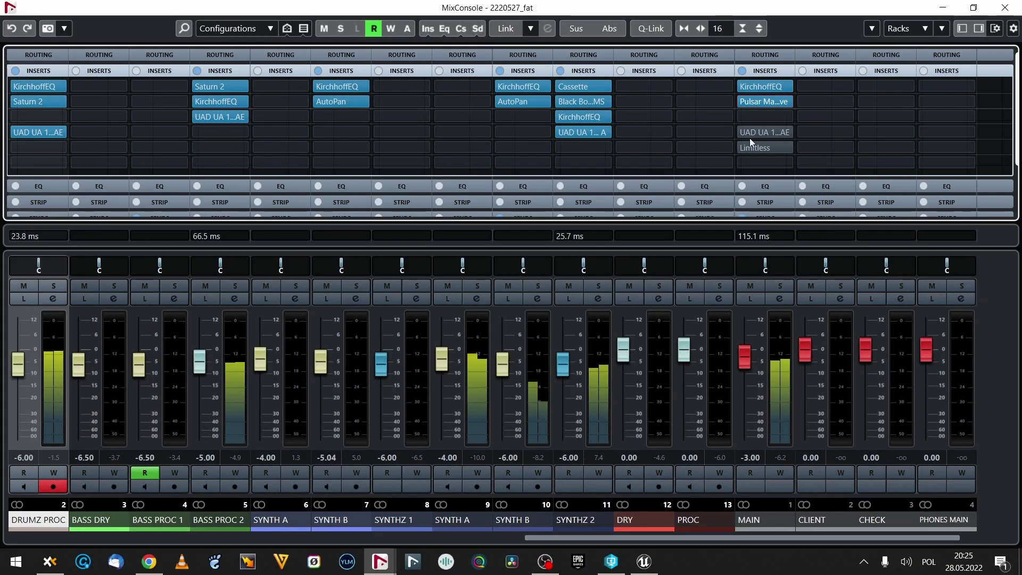
left_click(743, 132)
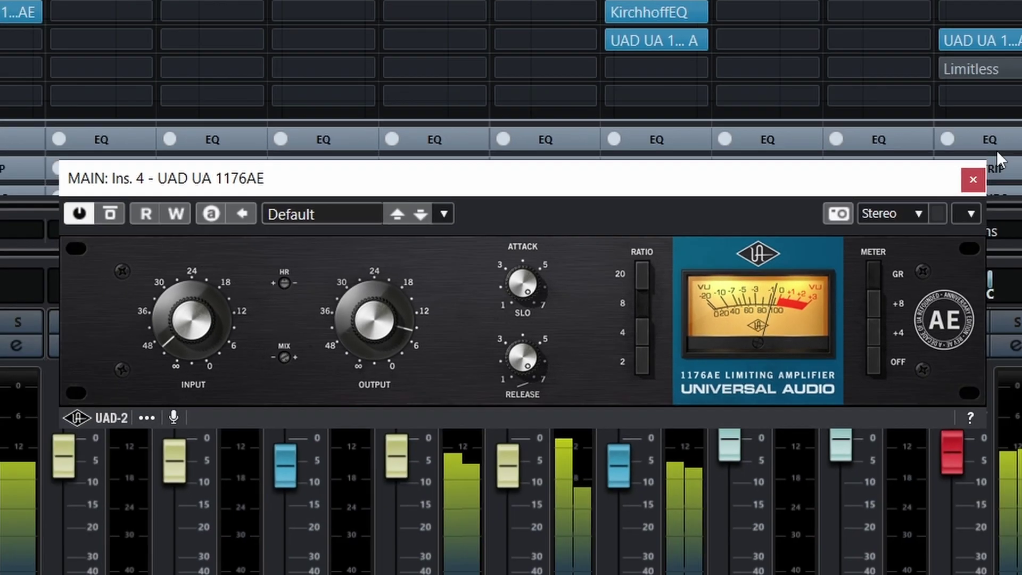
left_click(975, 176)
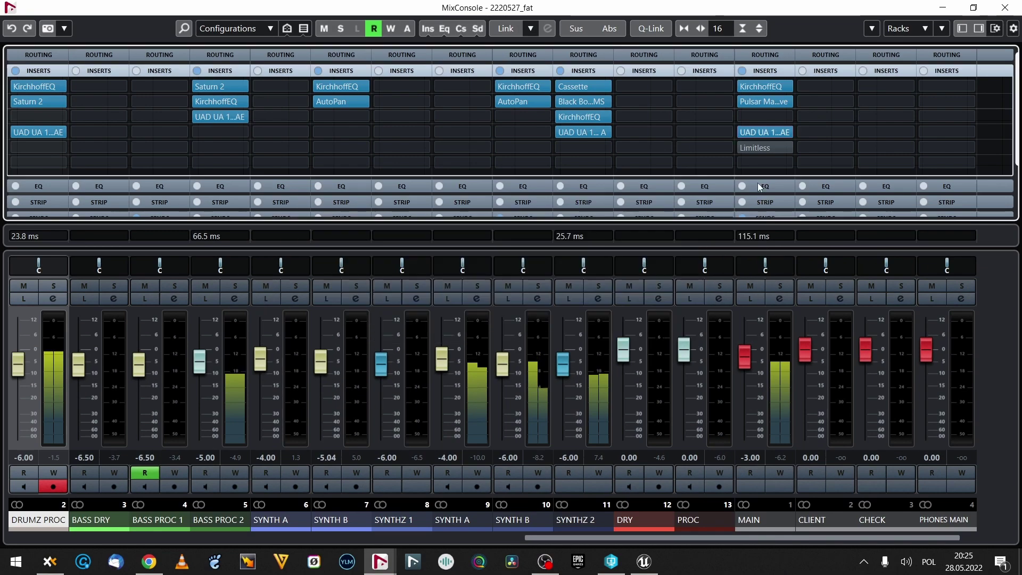
left_click(755, 149)
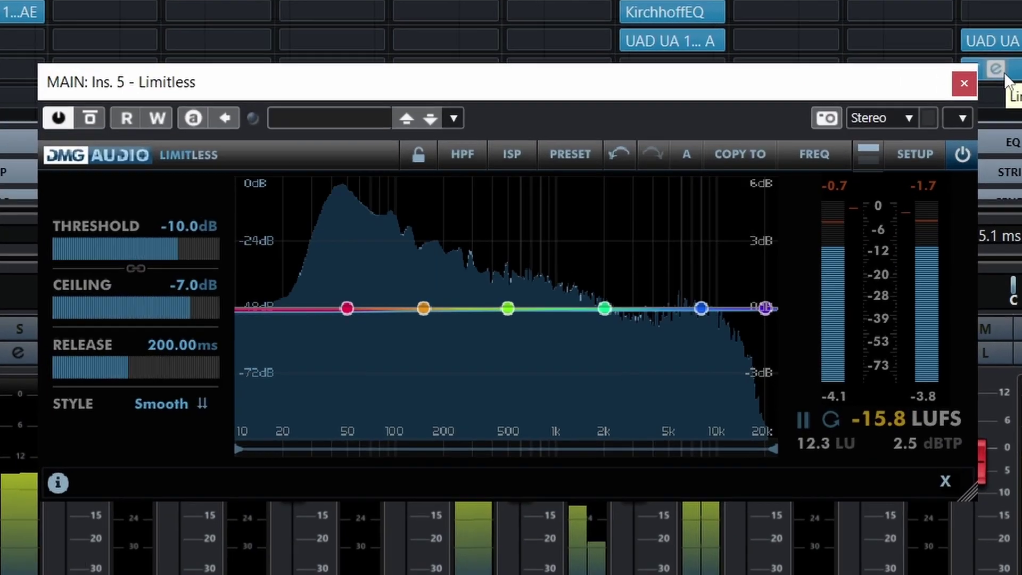